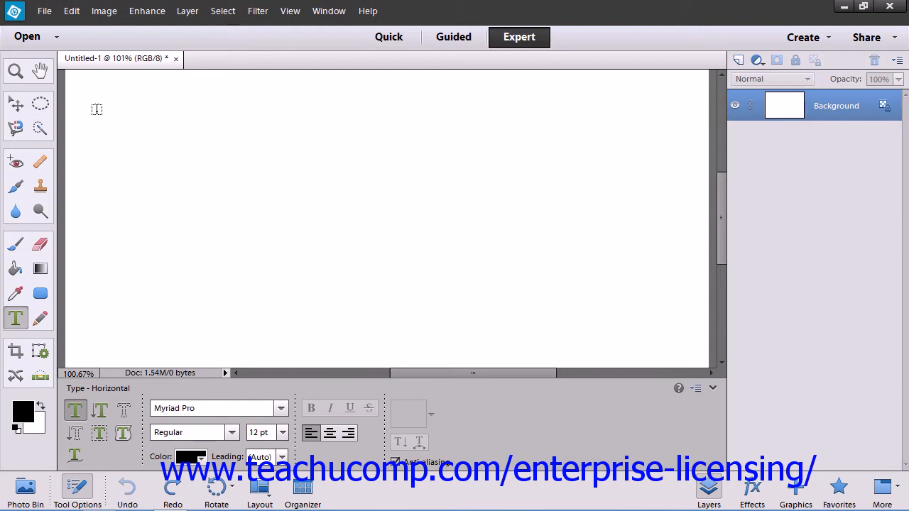
# Step: Start a horizontal text line near the canvas's upper-left corner, using Myriad Pro, Regular, at 12 pt
pyautogui.click(97, 109)
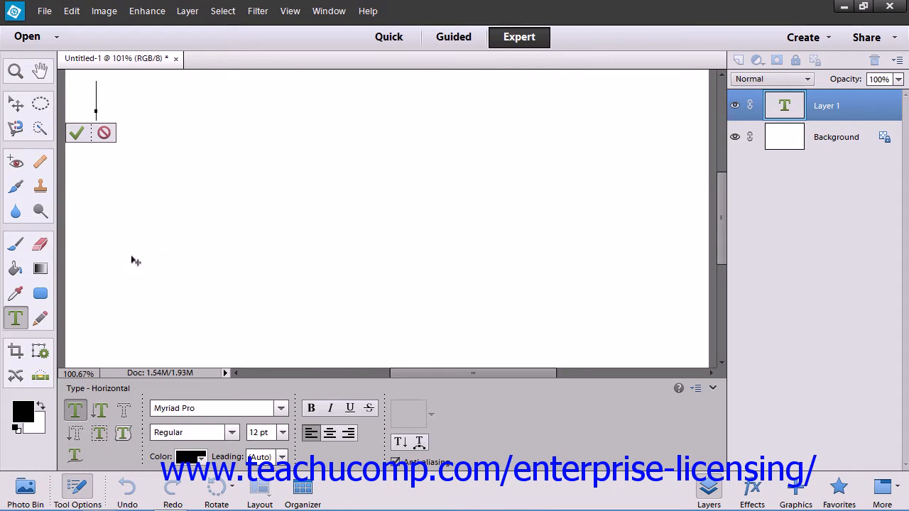
pyautogui.click(282, 409)
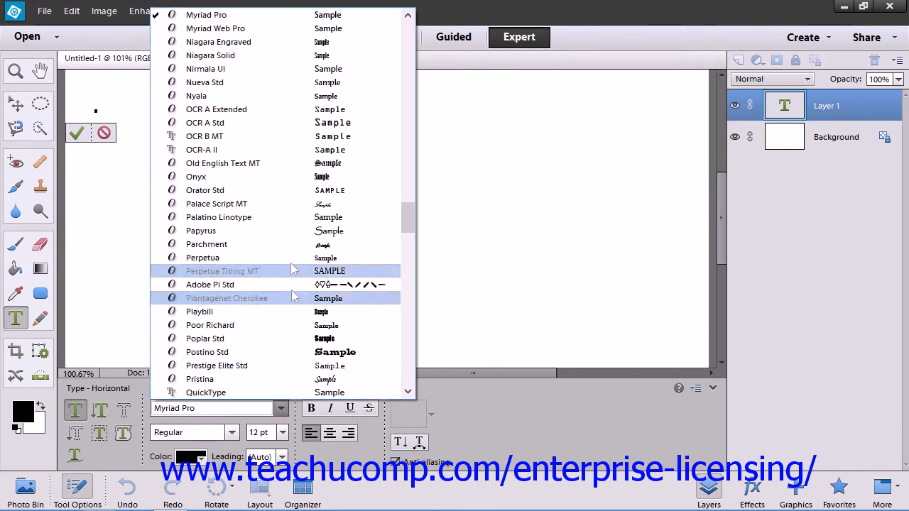
pyautogui.click(273, 17)
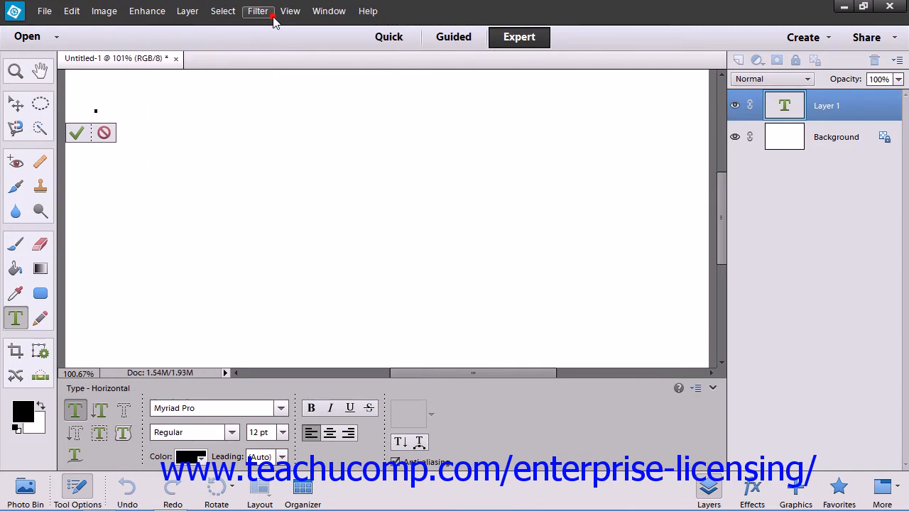
pyautogui.click(232, 435)
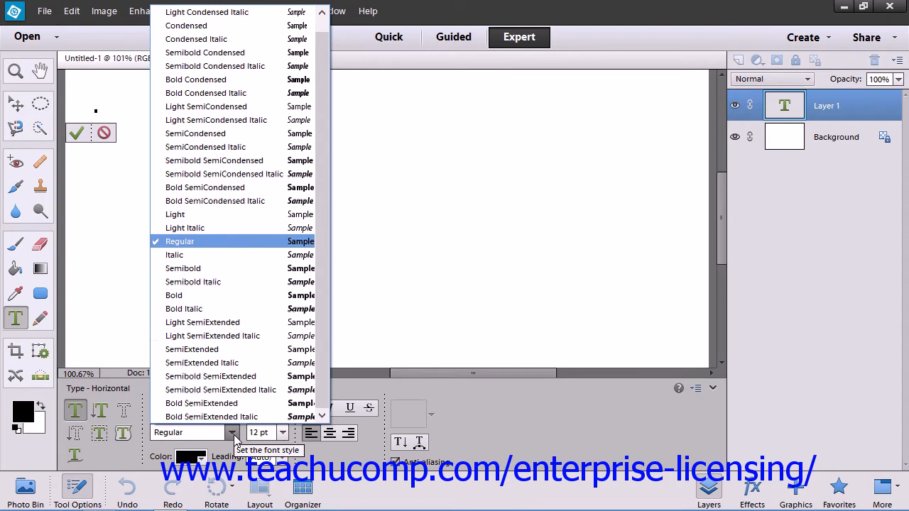
pyautogui.click(182, 244)
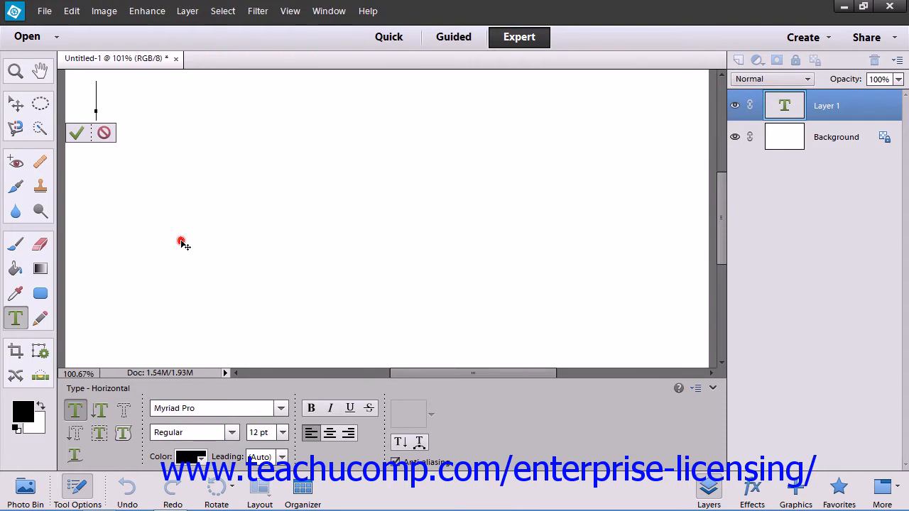
pyautogui.click(283, 433)
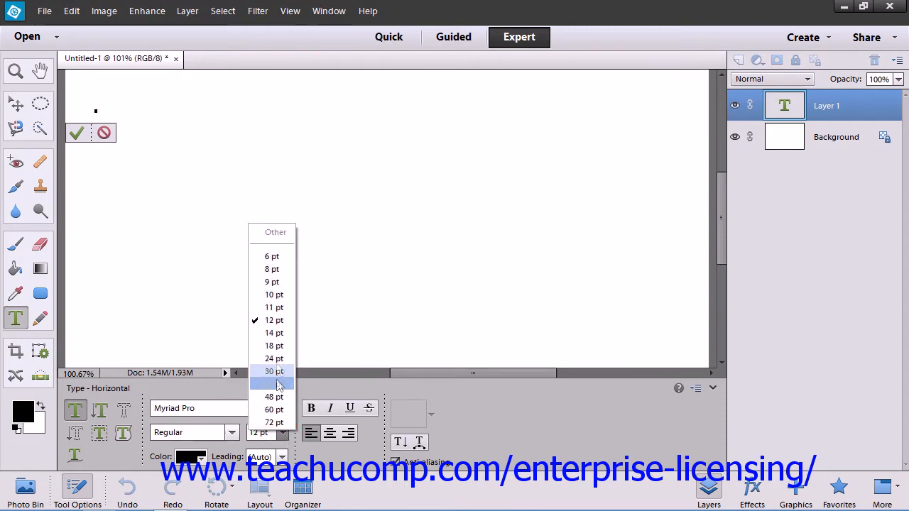
pyautogui.click(283, 321)
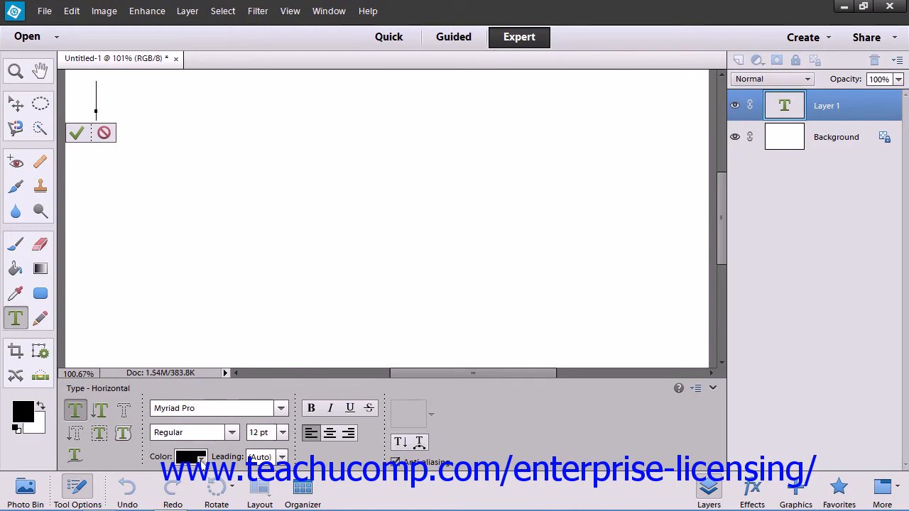
# Step: Set the text color to RGB Red and keep the leading on Auto
pyautogui.click(202, 460)
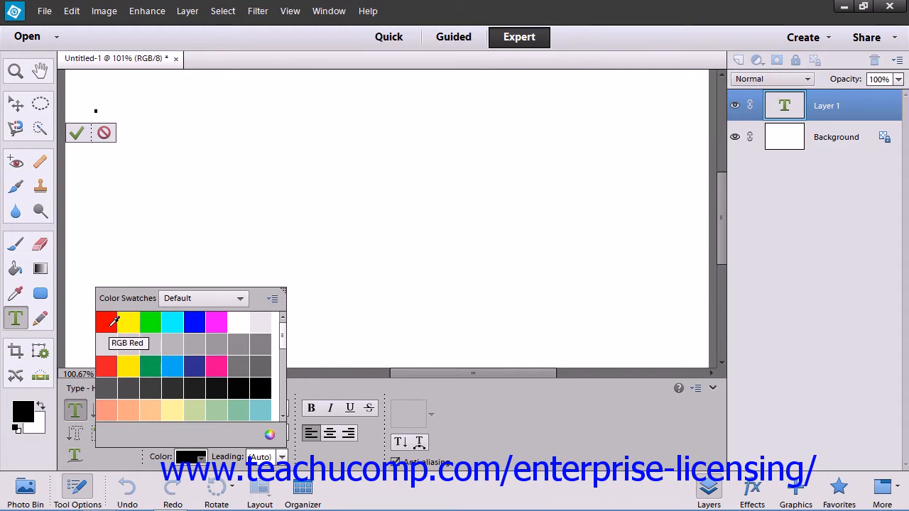
pyautogui.click(113, 321)
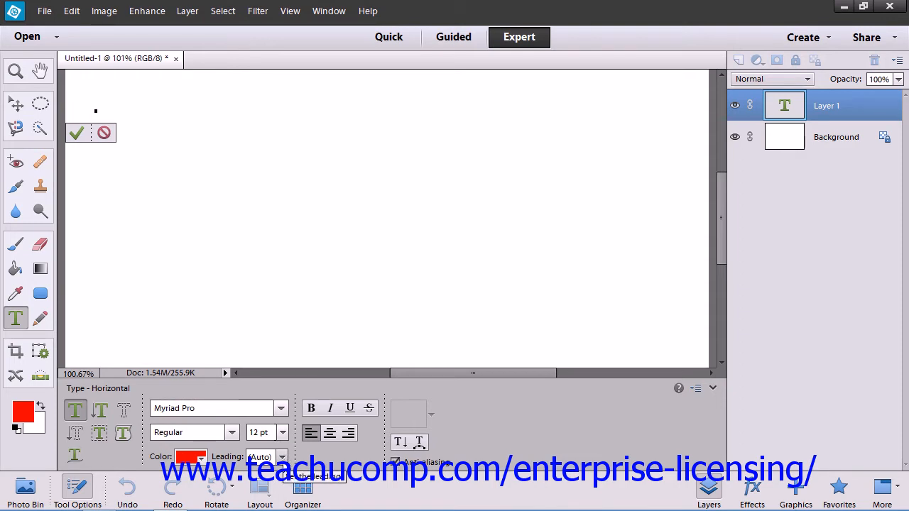
pyautogui.click(282, 458)
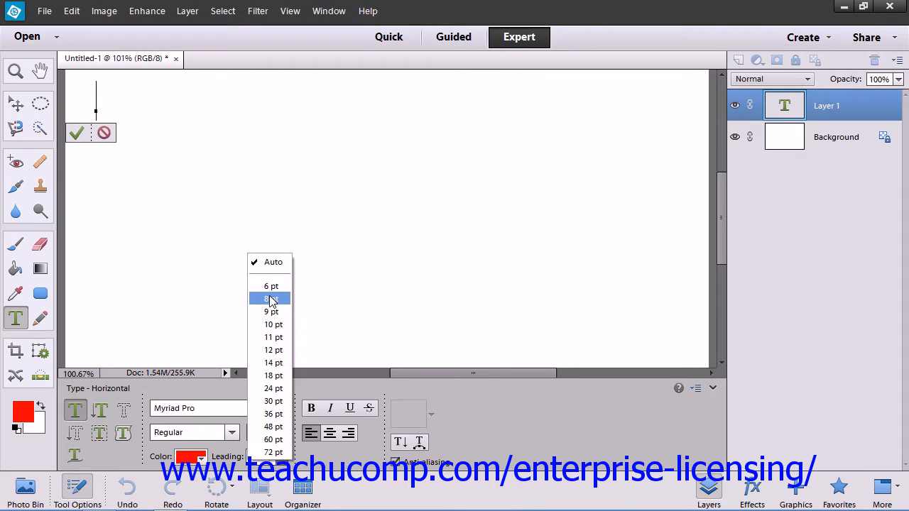
pyautogui.click(270, 266)
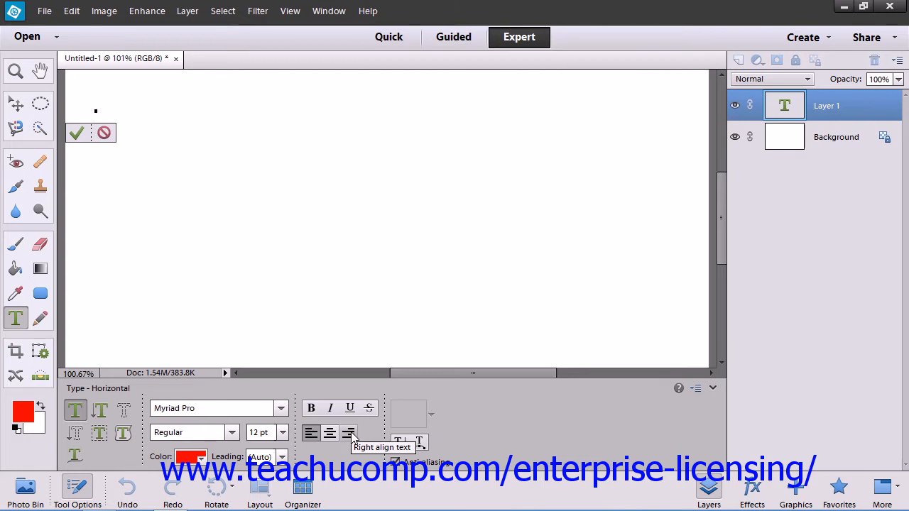
# Step: Review the available Warp Text styles and keep the style set to None
pyautogui.click(431, 417)
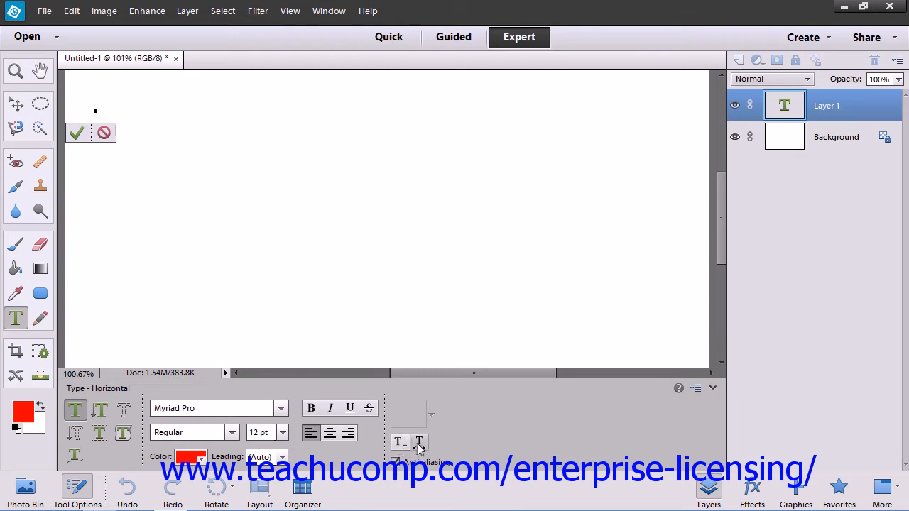
pyautogui.click(418, 443)
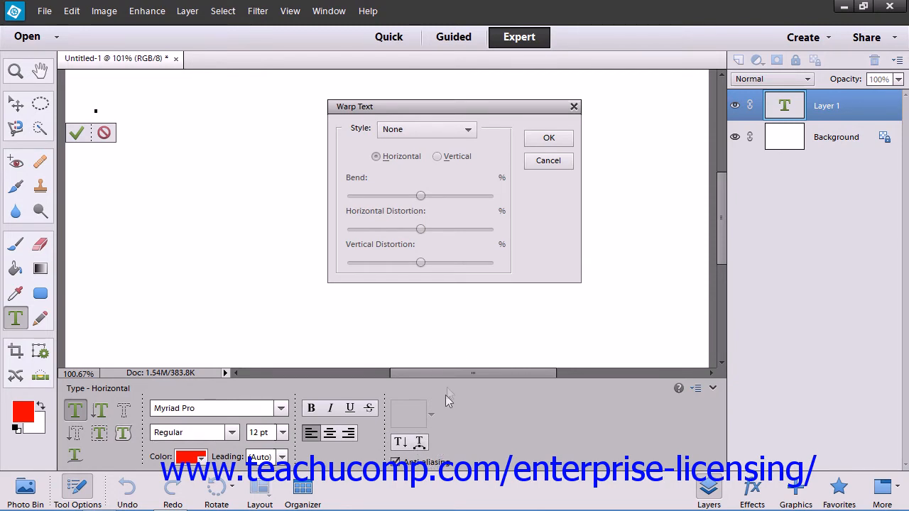
pyautogui.click(467, 131)
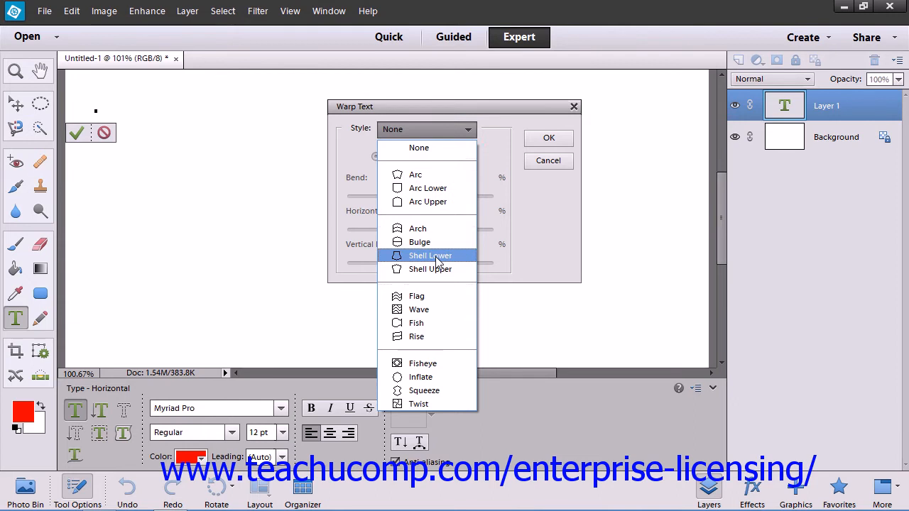
pyautogui.click(449, 149)
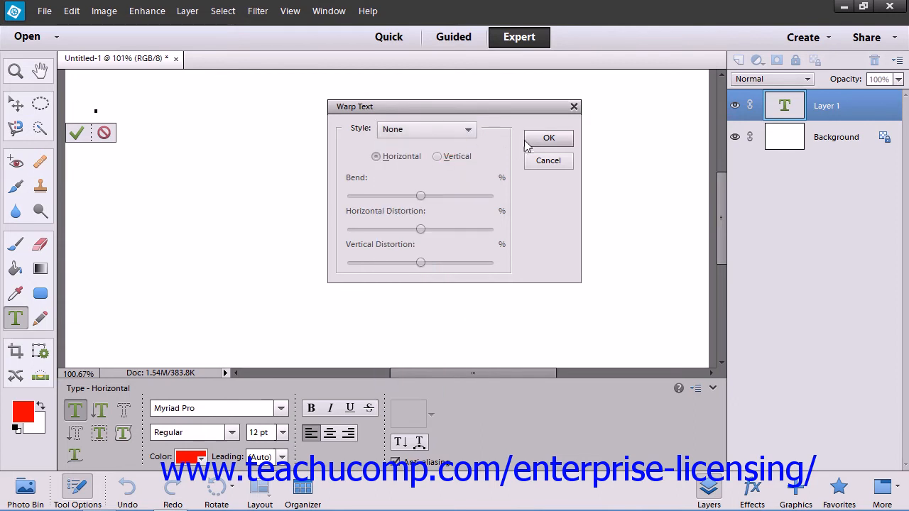
pyautogui.click(529, 139)
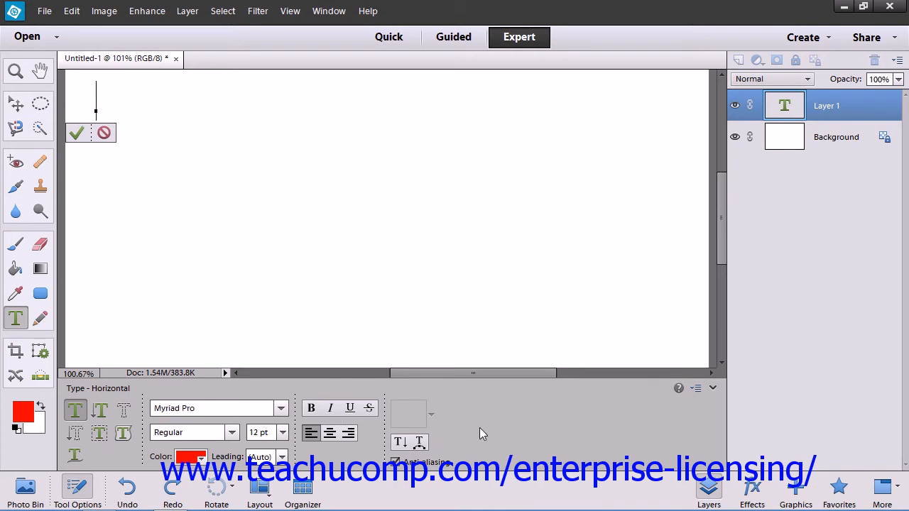
# Step: Enter "This is some text." with "This is the next line." on a second line, and commit the text
pyautogui.write('Thi')
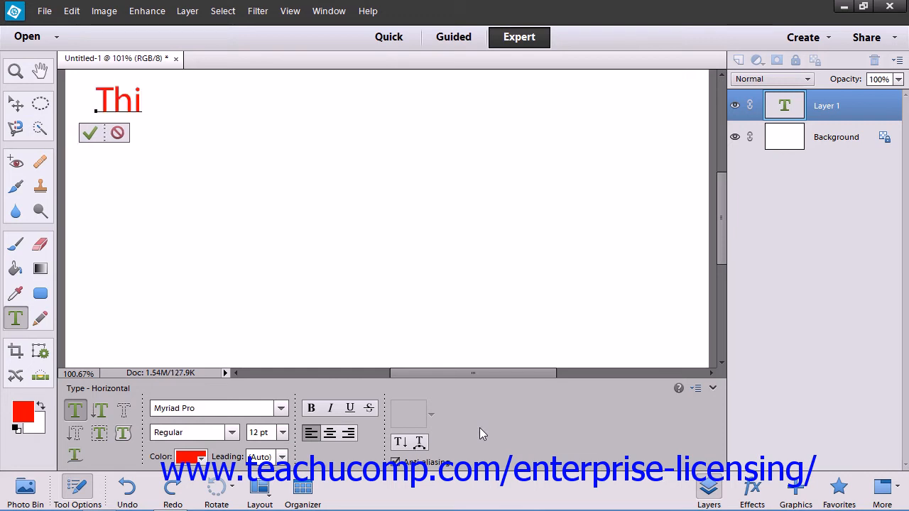
pyautogui.write('s is s')
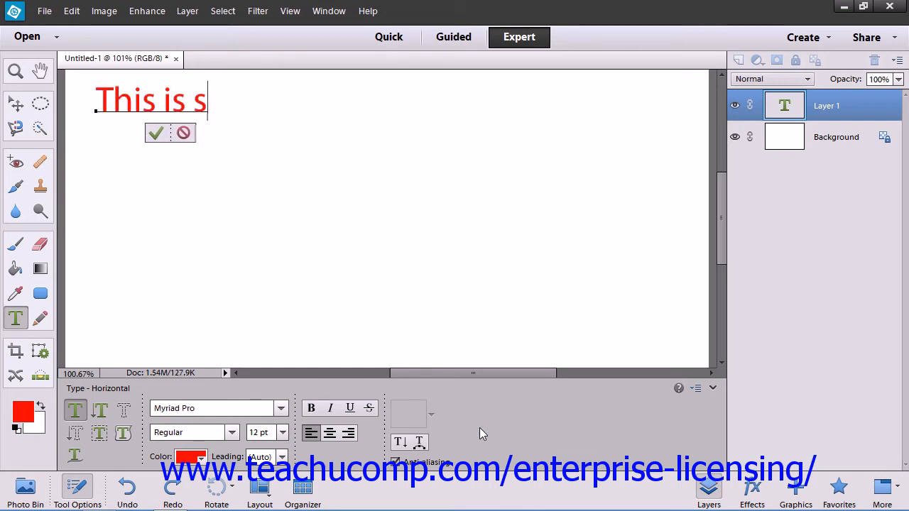
pyautogui.write('ome text.')
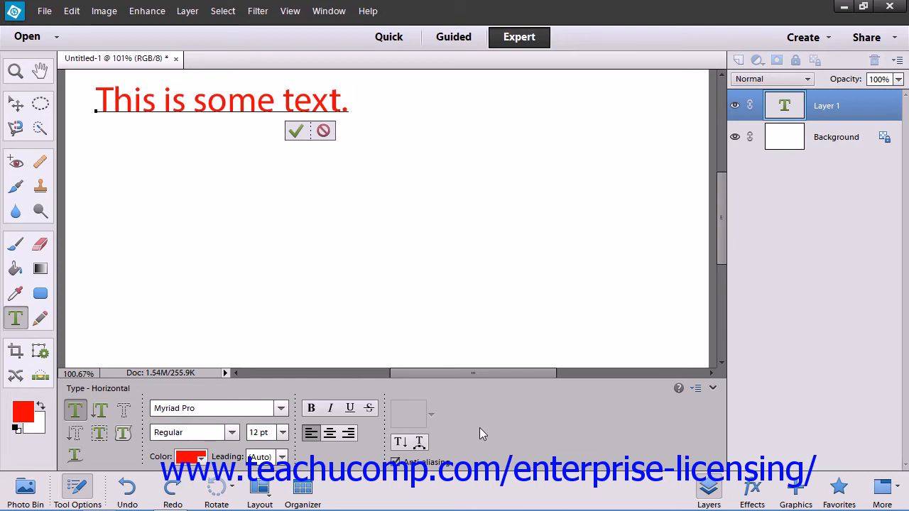
pyautogui.press('Return')
pyautogui.write('Th')
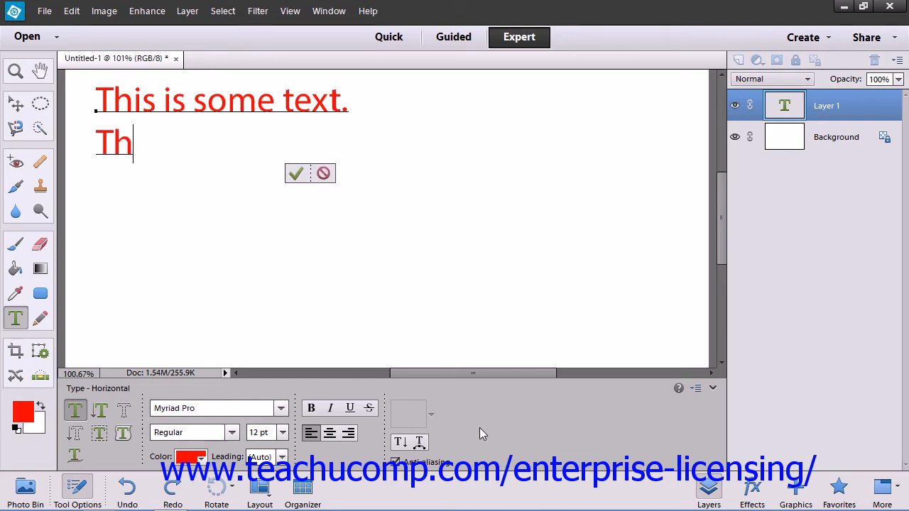
pyautogui.write('is is the')
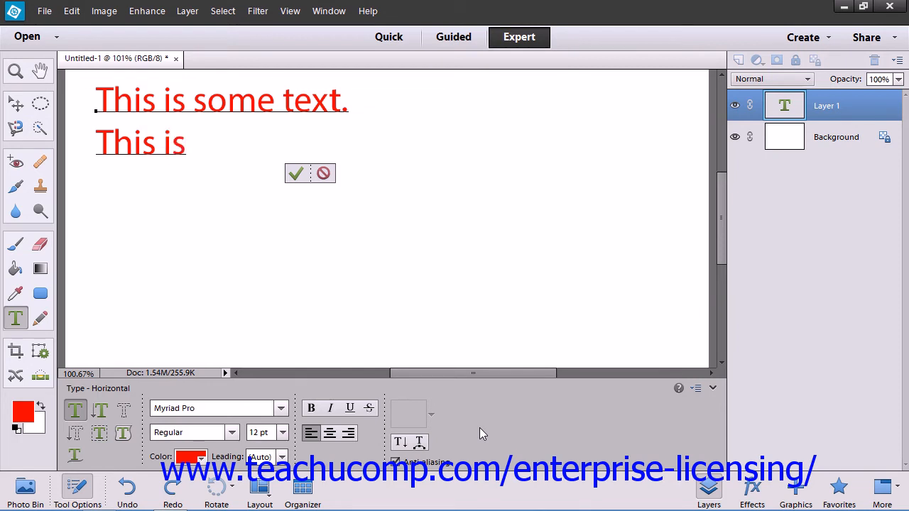
pyautogui.write('ne')
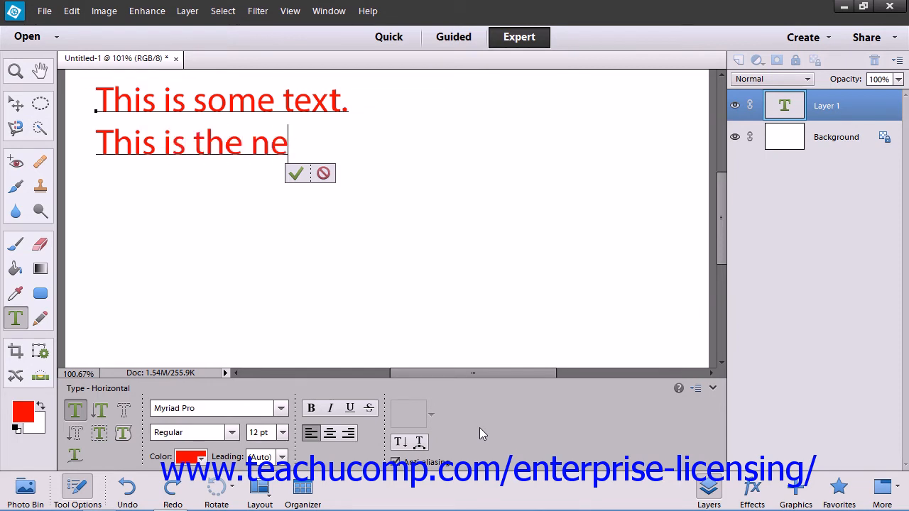
pyautogui.write('xt line.')
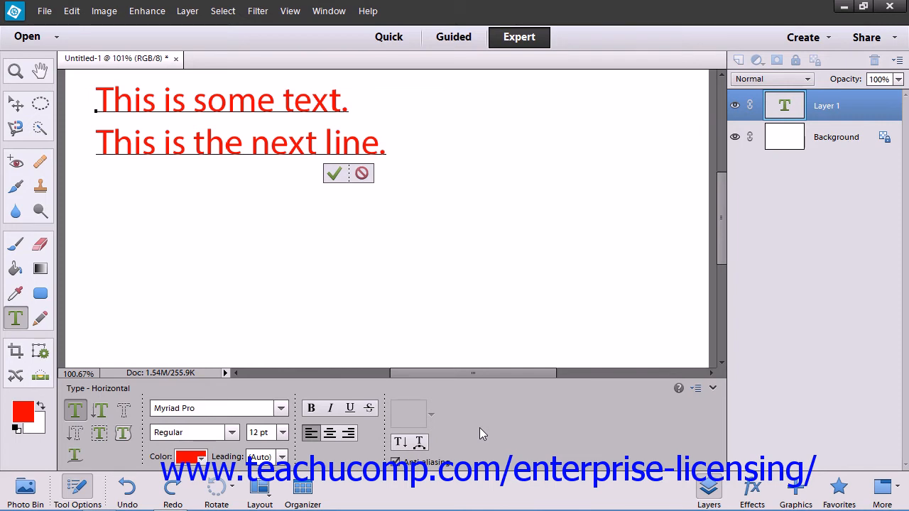
pyautogui.click(334, 174)
pyautogui.press('v')
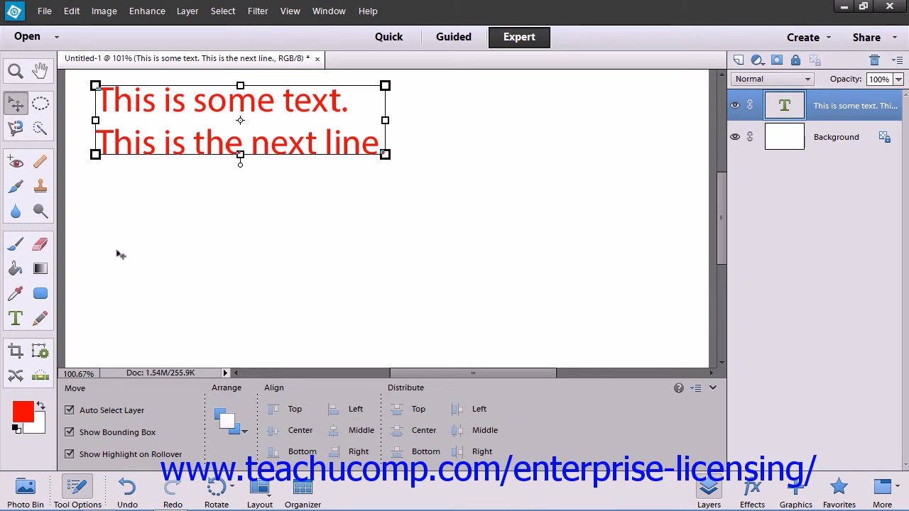
# Step: Draw a rectangular paragraph text box below the two existing lines with the Horizontal Type Tool
pyautogui.click(16, 321)
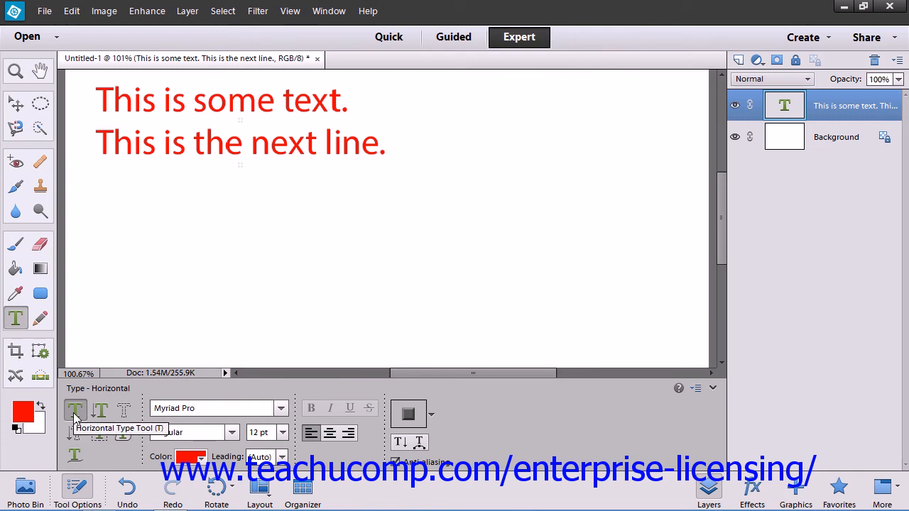
pyautogui.click(73, 414)
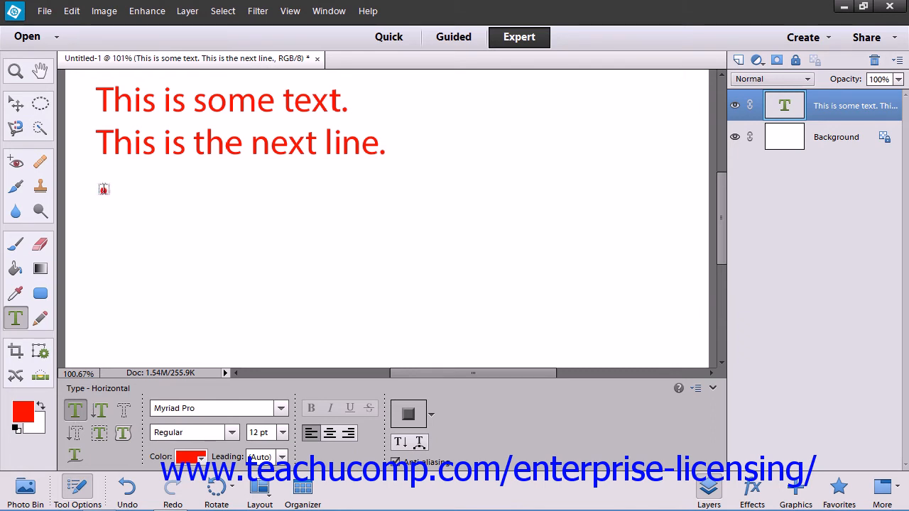
pyautogui.moveTo(104, 191); pyautogui.dragTo(321, 311)
pyautogui.moveTo(321, 311); pyautogui.dragTo(321, 311)
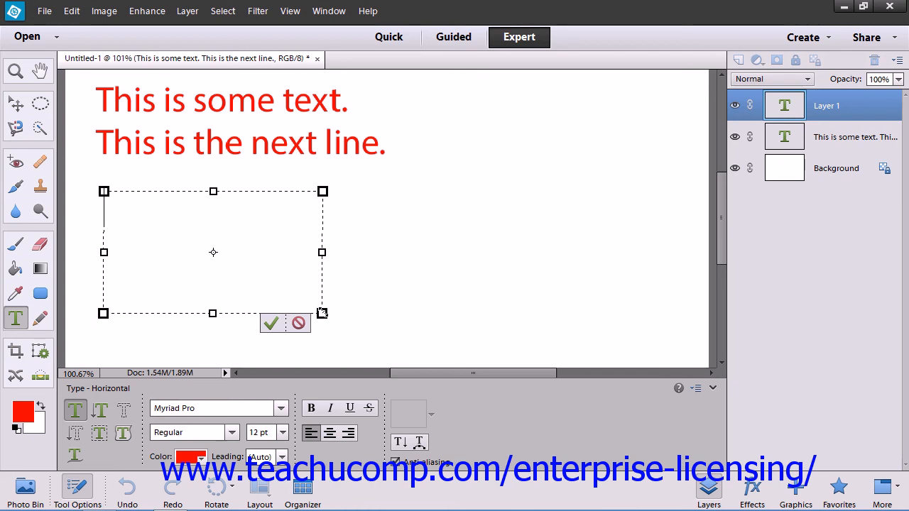
# Step: Enter "This is the text that I will type into this text box." in the new text box
pyautogui.write('This i s')
pyautogui.press('BackSpace')
pyautogui.press('BackSpace')
pyautogui.write('s')
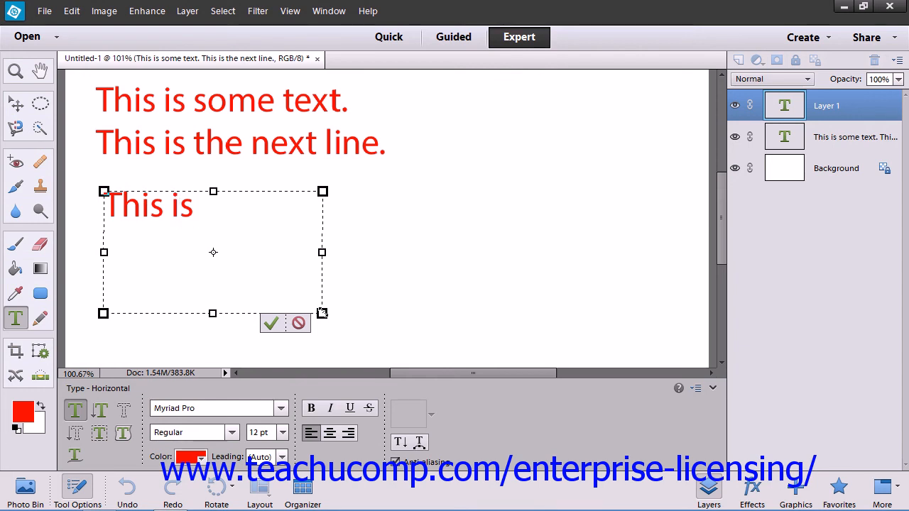
pyautogui.write(' the tex')
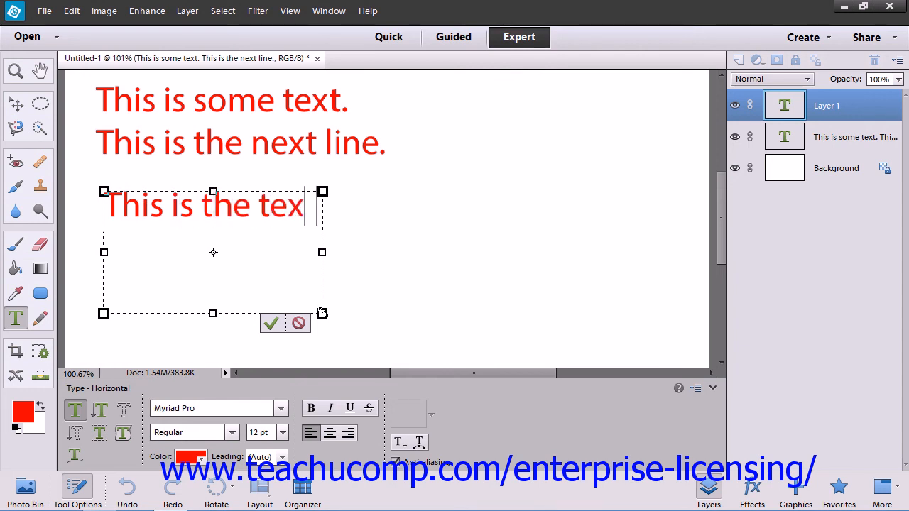
pyautogui.write('t that')
pyautogui.press('BackSpace')
pyautogui.write('at')
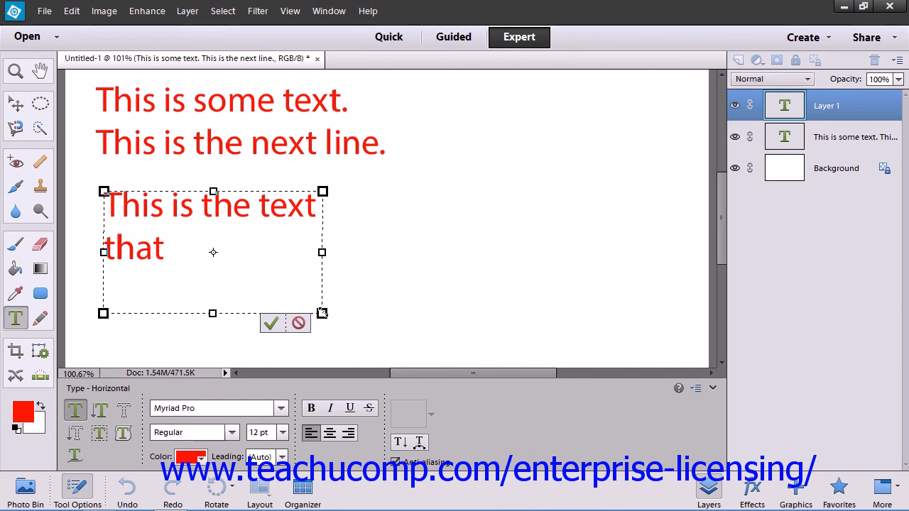
pyautogui.write(' I wil')
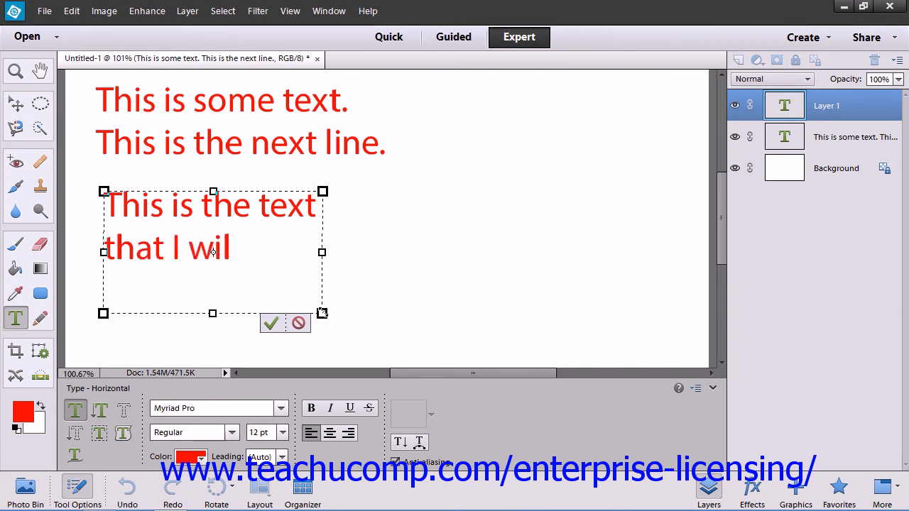
pyautogui.write('l typ')
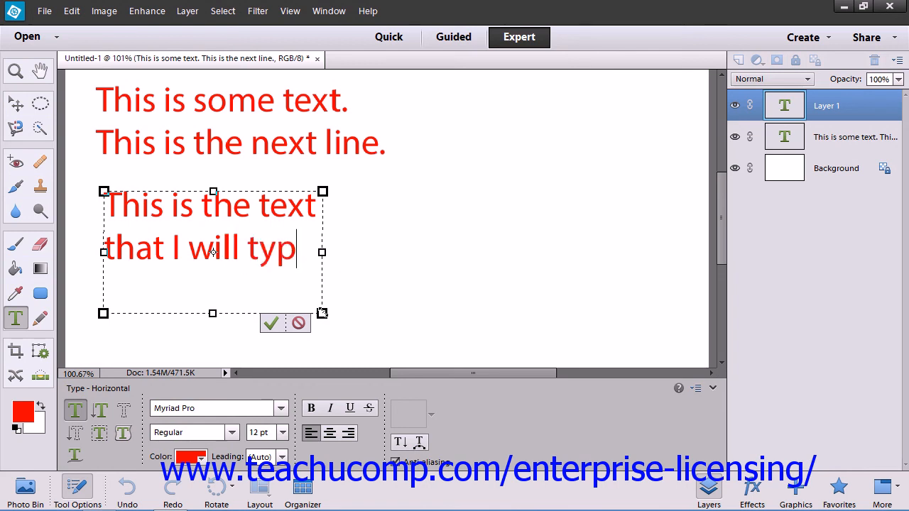
pyautogui.write('e into')
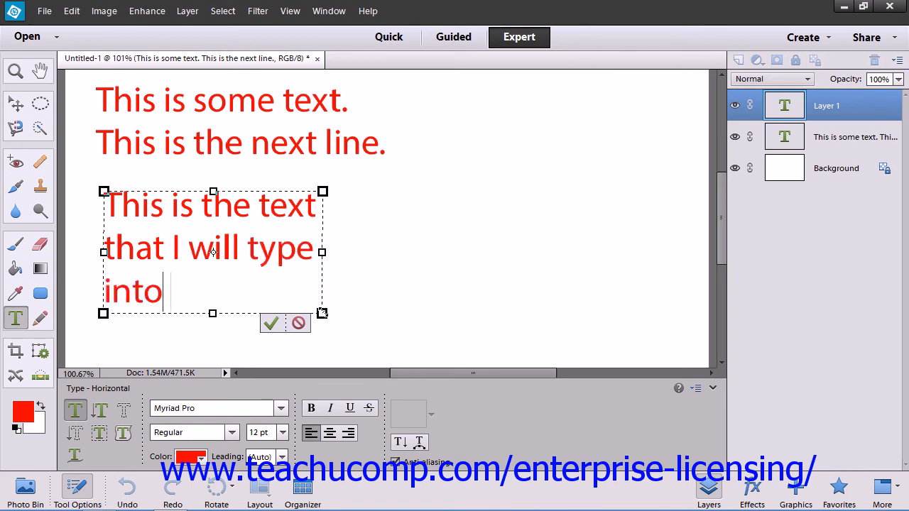
pyautogui.write(' this ')
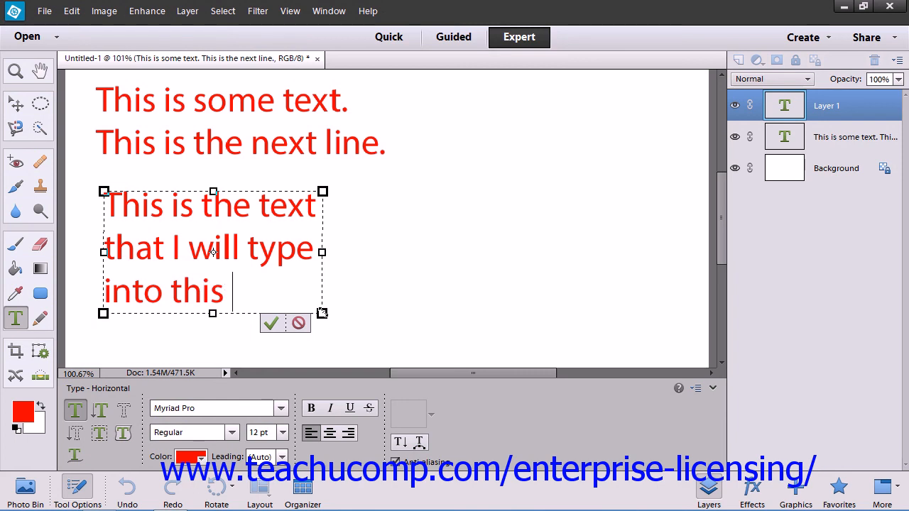
pyautogui.write('text b')
pyautogui.press('BackSpace')
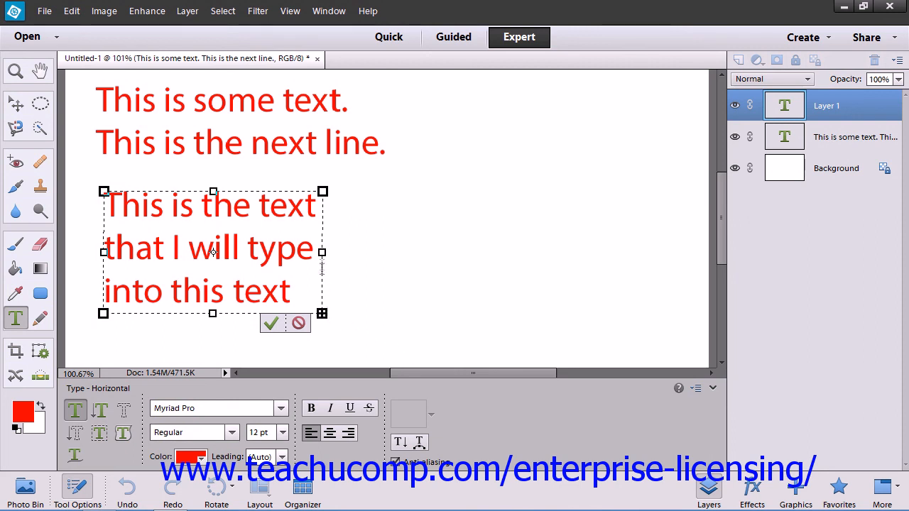
# Step: Widen the text box to about the width of the line above so the whole sentence fits, and commit the text
pyautogui.moveTo(322, 252); pyautogui.dragTo(380, 254)
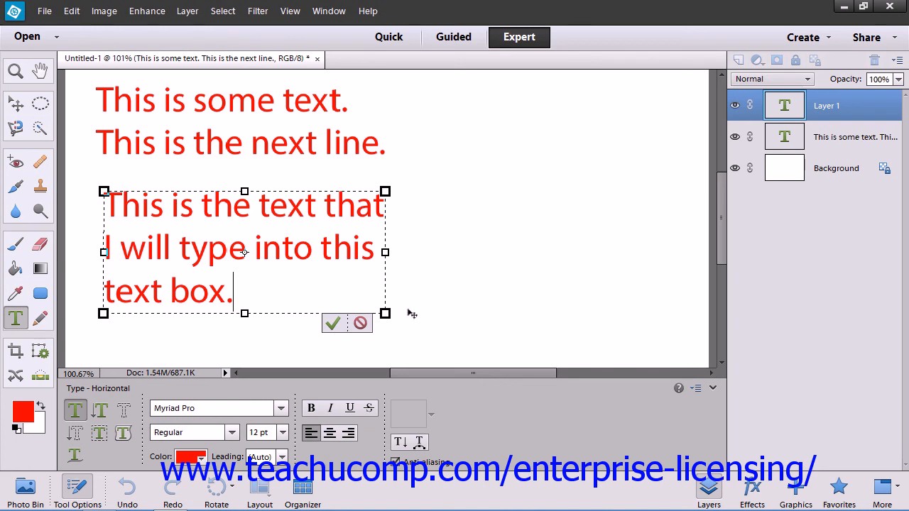
pyautogui.click(331, 325)
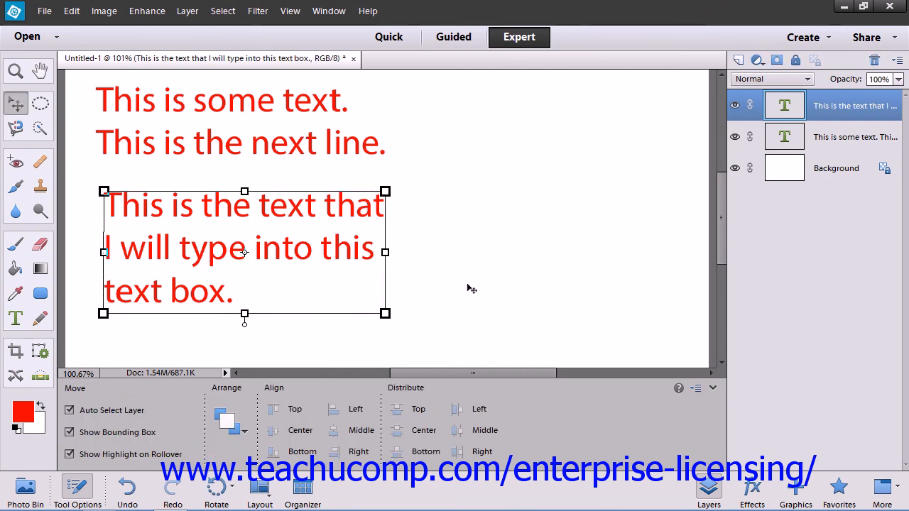